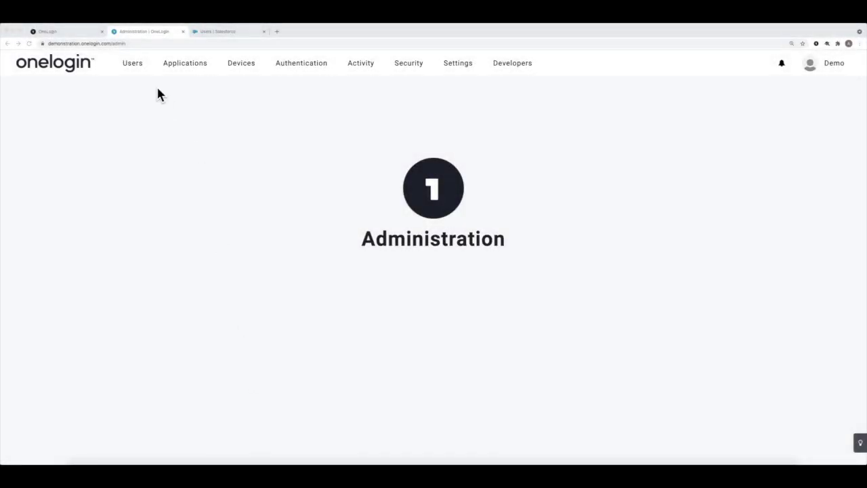
- Open the Salesforce application's settings and review its Salesforce Login URL and the X.509 certificate used for SSO
{"action": "left_click", "coordinate": [179, 62]}
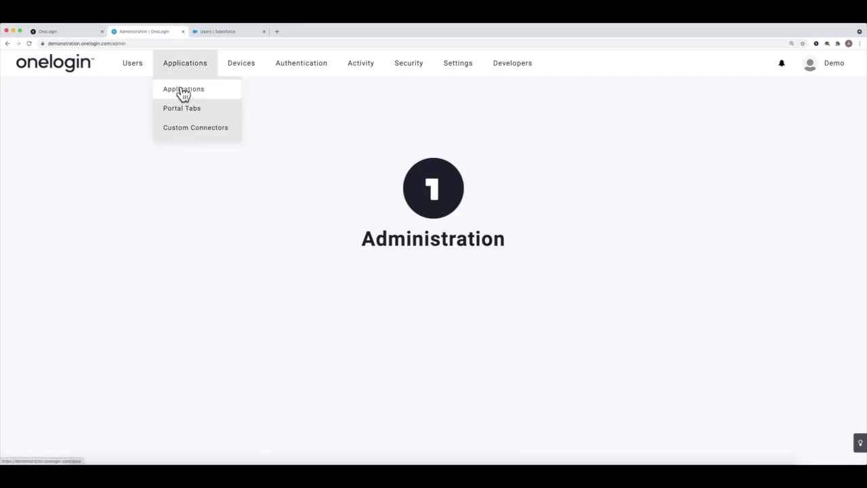
{"action": "left_click", "coordinate": [183, 90]}
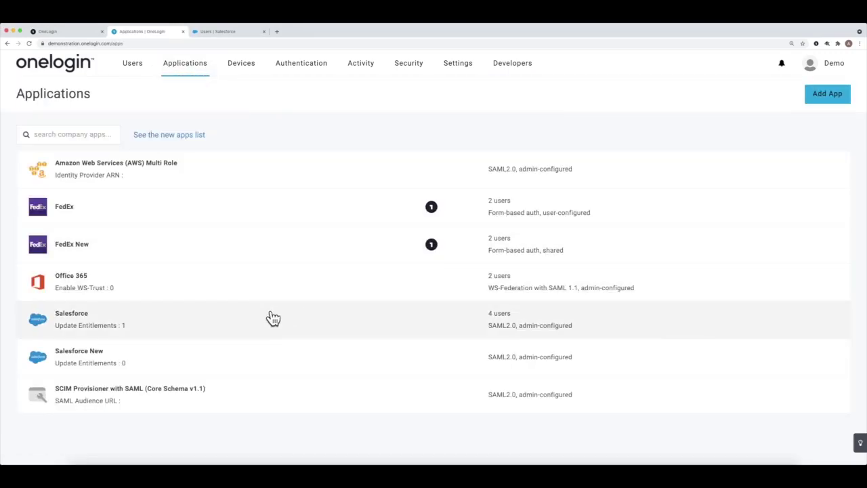
{"action": "left_click", "coordinate": [273, 319]}
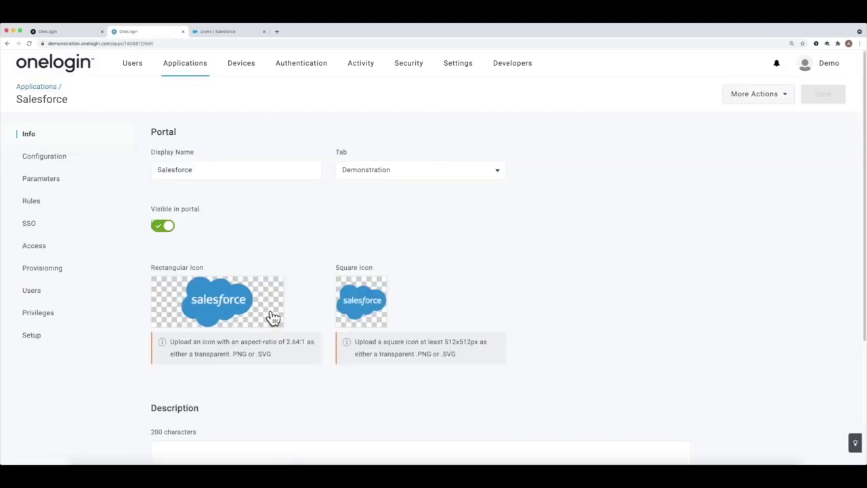
{"action": "left_click", "coordinate": [72, 159]}
{"action": "left_click_drag", "start_coordinate": [347, 207], "coordinate": [152, 205]}
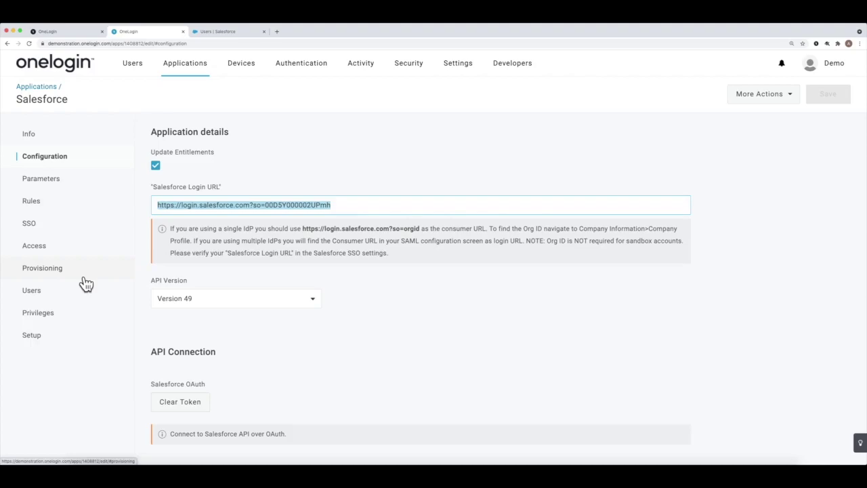
{"action": "left_click", "coordinate": [95, 229]}
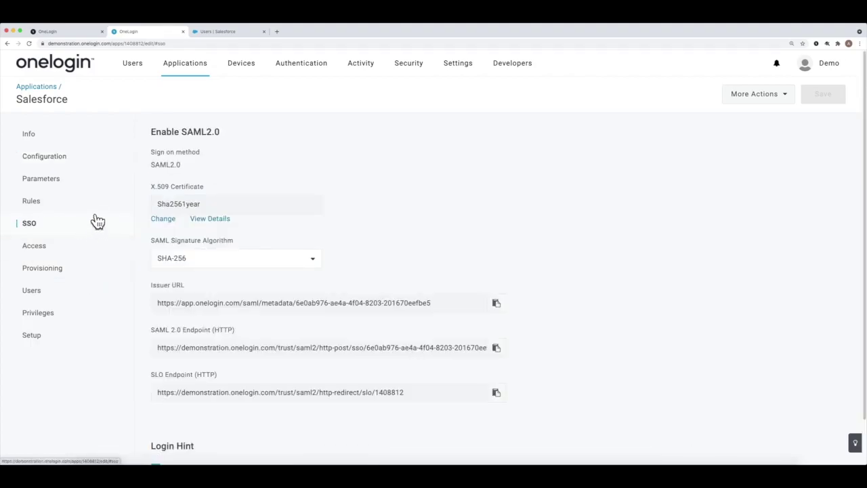
{"action": "left_click_drag", "start_coordinate": [204, 204], "coordinate": [157, 204]}
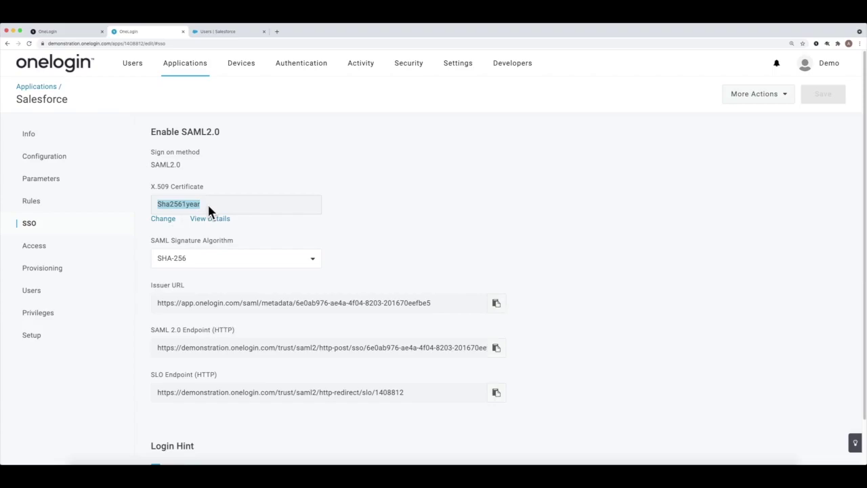
- Start a new X.509 certificate in the security certificates list and name it Sha2562Year
{"action": "mouse_move", "coordinate": [406, 72]}
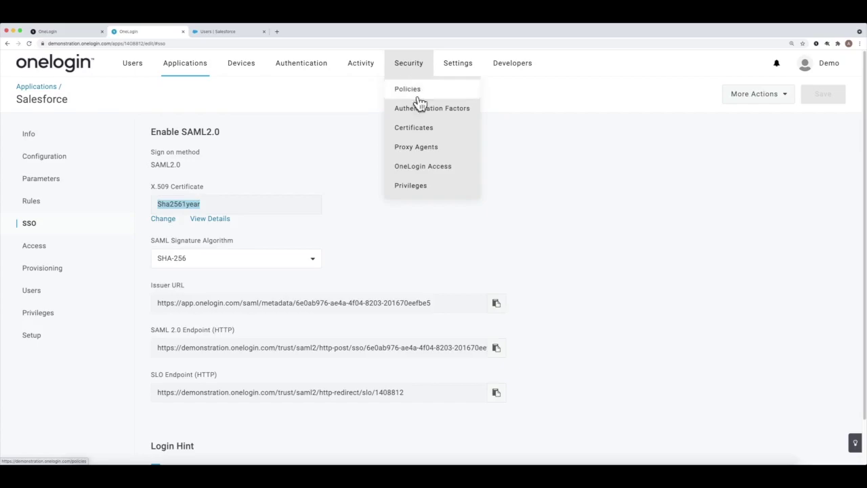
{"action": "left_click", "coordinate": [420, 135]}
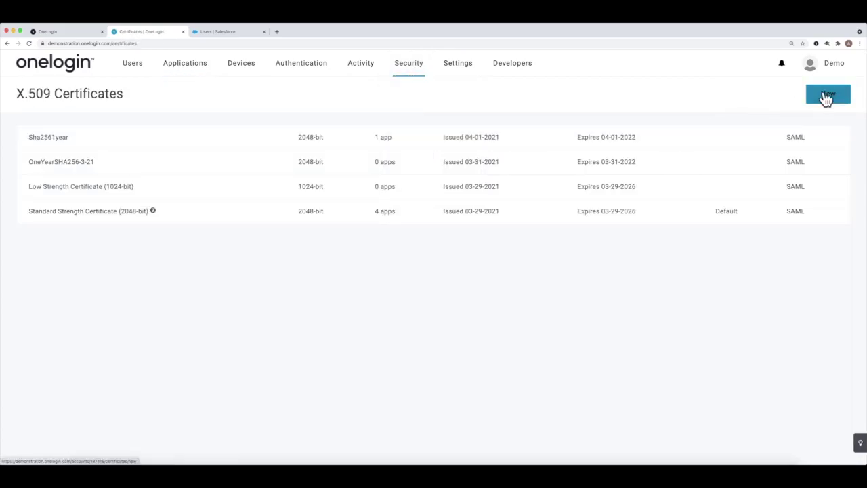
{"action": "left_click", "coordinate": [827, 99]}
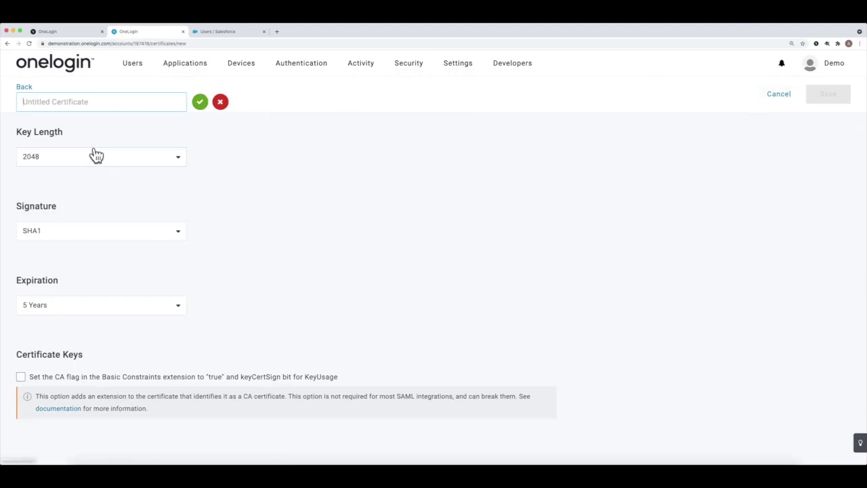
{"action": "type", "text": "Sha"}
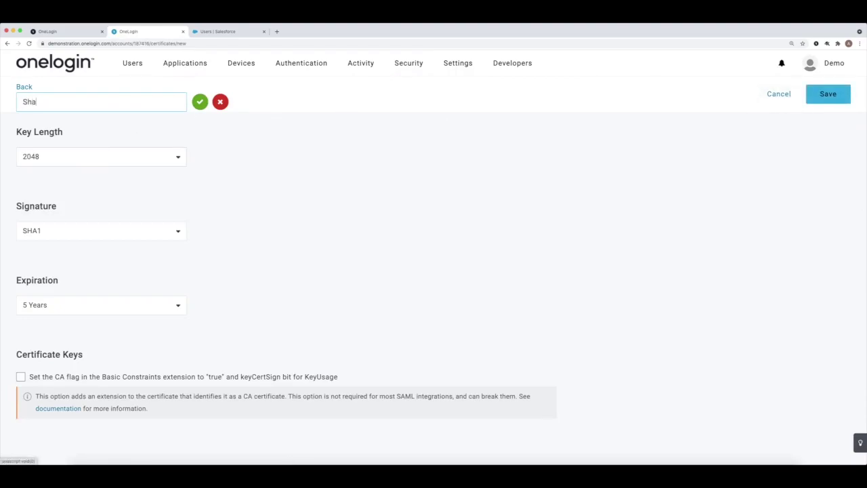
{"action": "type", "text": "2562Year"}
- Set the certificate's key length to 4096 and signature to SHA256, choose its expiration period, and save it
{"action": "left_click", "coordinate": [64, 156]}
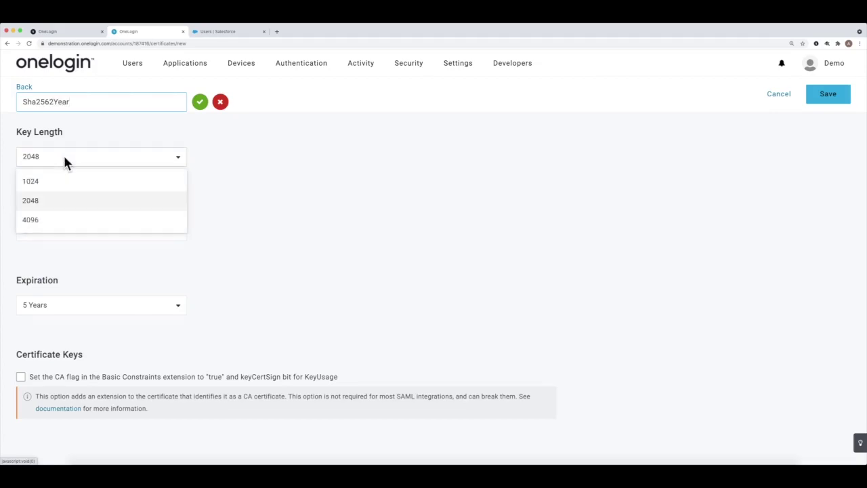
{"action": "left_click", "coordinate": [47, 223]}
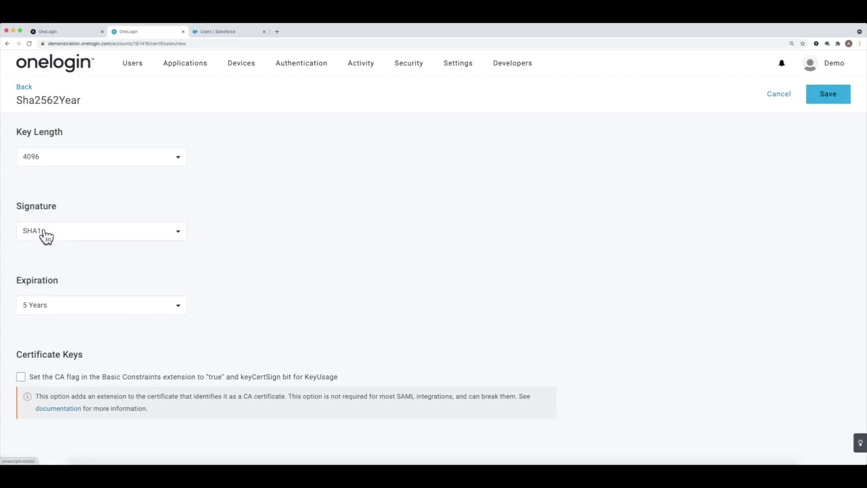
{"action": "left_click", "coordinate": [44, 230]}
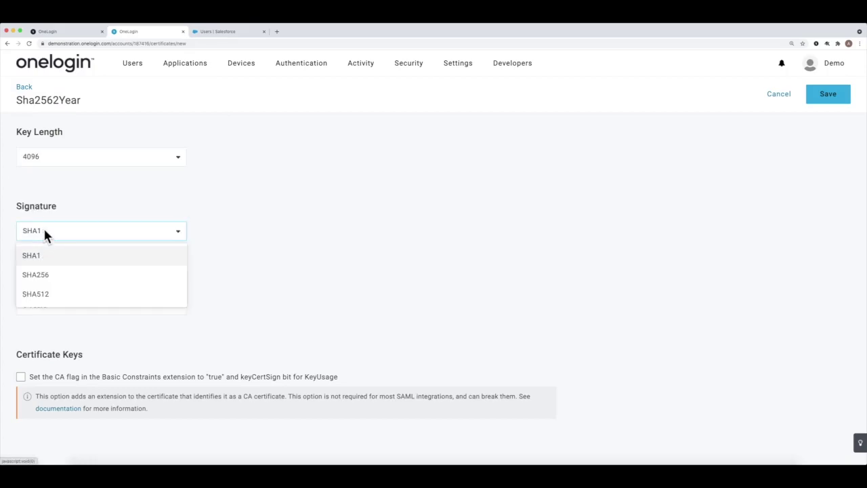
{"action": "left_click", "coordinate": [53, 277]}
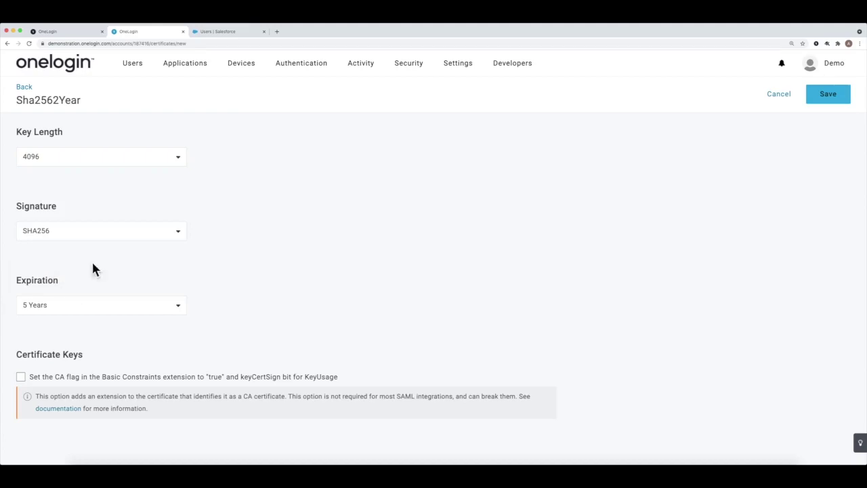
{"action": "left_click", "coordinate": [95, 307]}
{"action": "left_click", "coordinate": [86, 350]}
{"action": "left_click", "coordinate": [827, 99]}
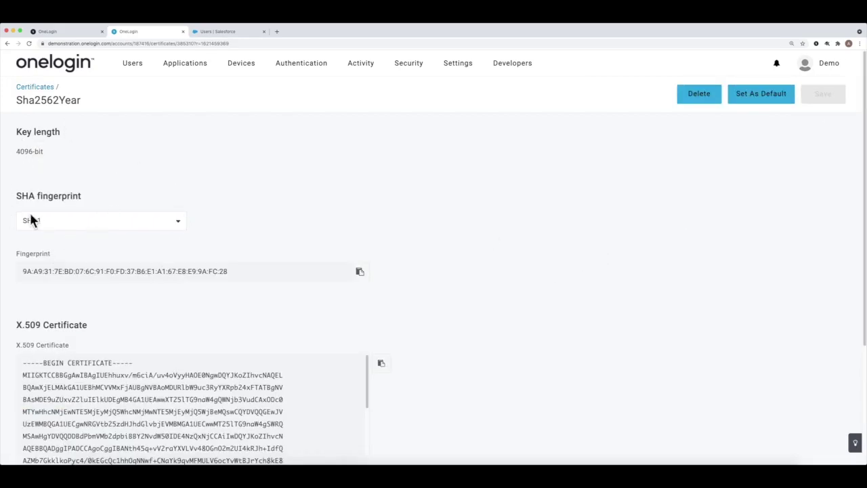
- Return to the Salesforce application and open its SSO settings
{"action": "mouse_move", "coordinate": [195, 71]}
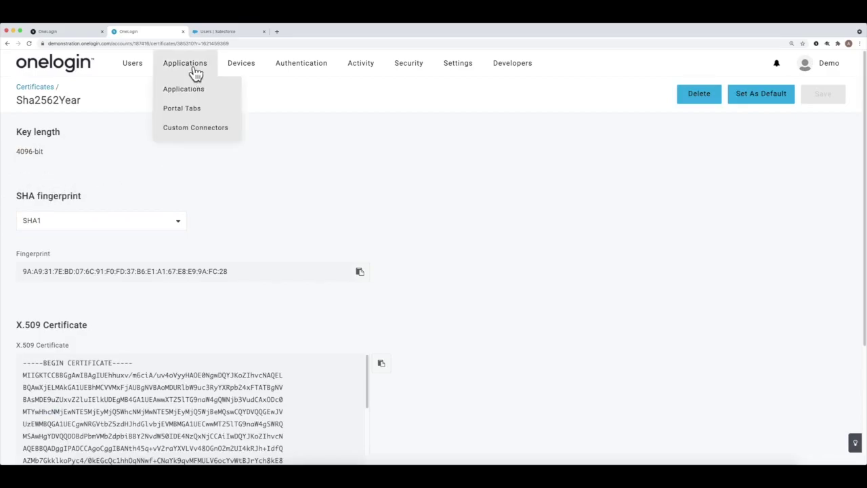
{"action": "left_click", "coordinate": [196, 92]}
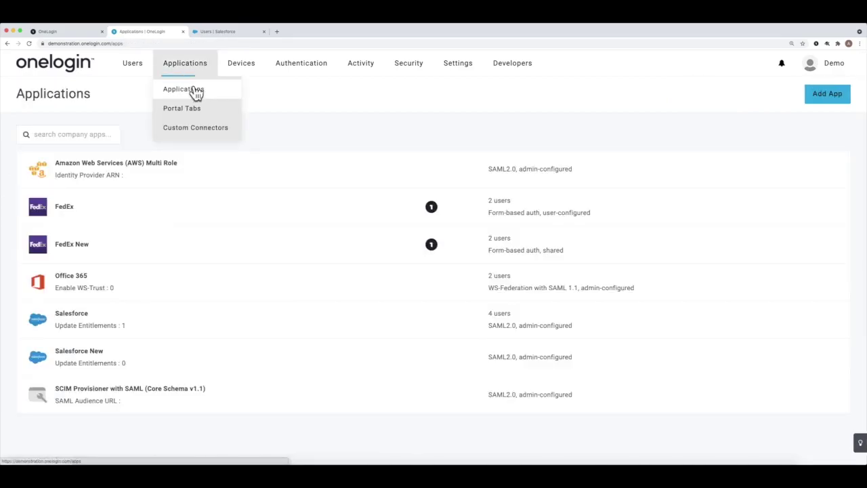
{"action": "left_click", "coordinate": [167, 324]}
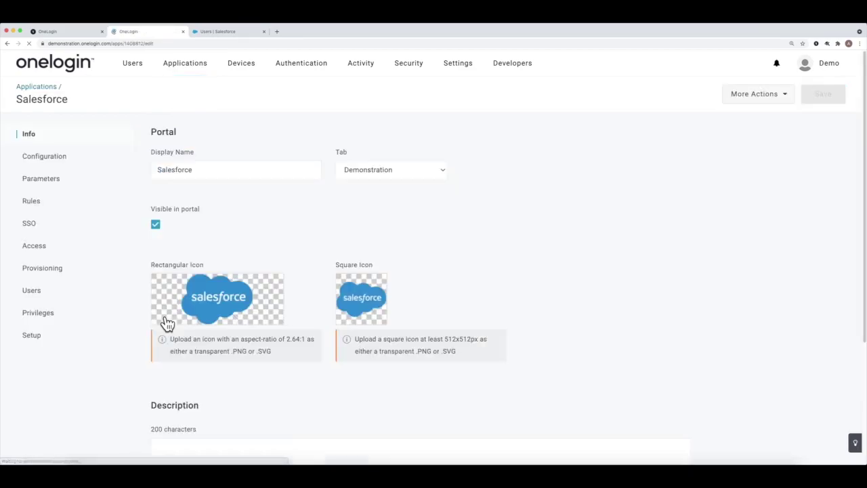
{"action": "left_click", "coordinate": [34, 229]}
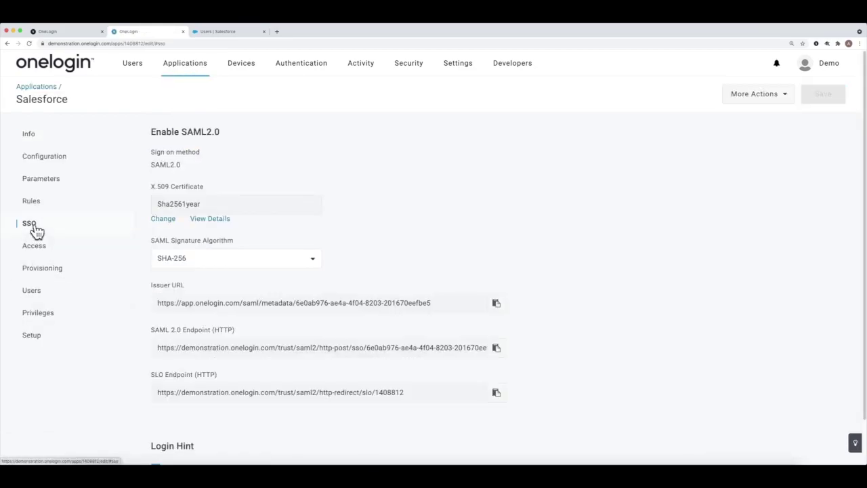
{"action": "left_click", "coordinate": [155, 219]}
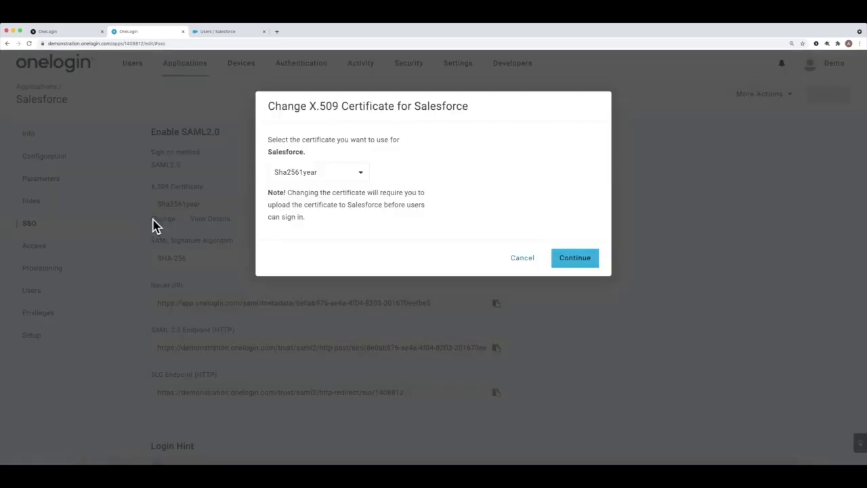
{"action": "left_click", "coordinate": [281, 178]}
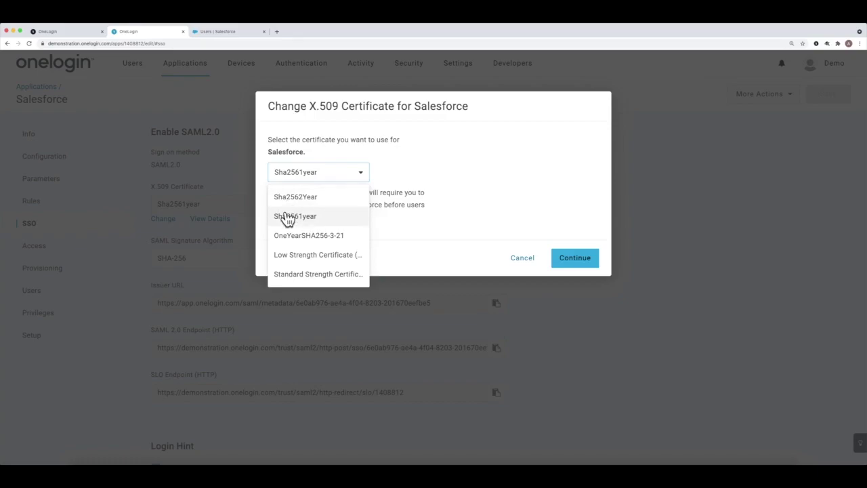
{"action": "left_click", "coordinate": [288, 216]}
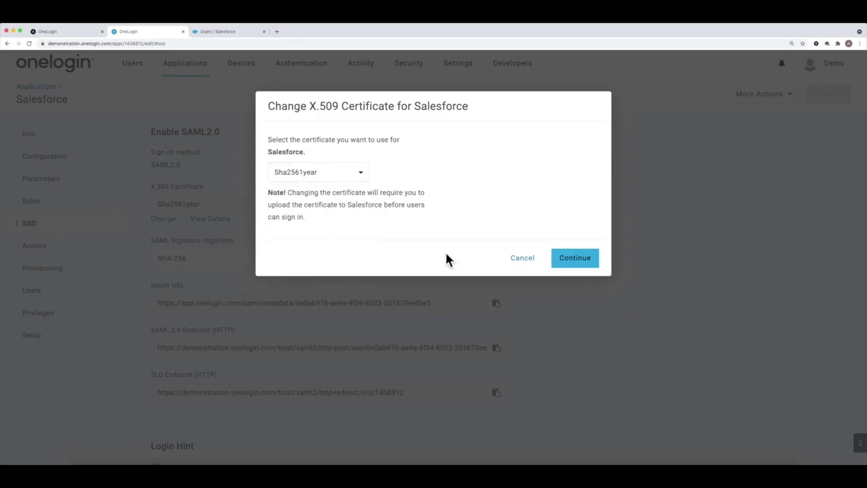
{"action": "left_click", "coordinate": [526, 261]}
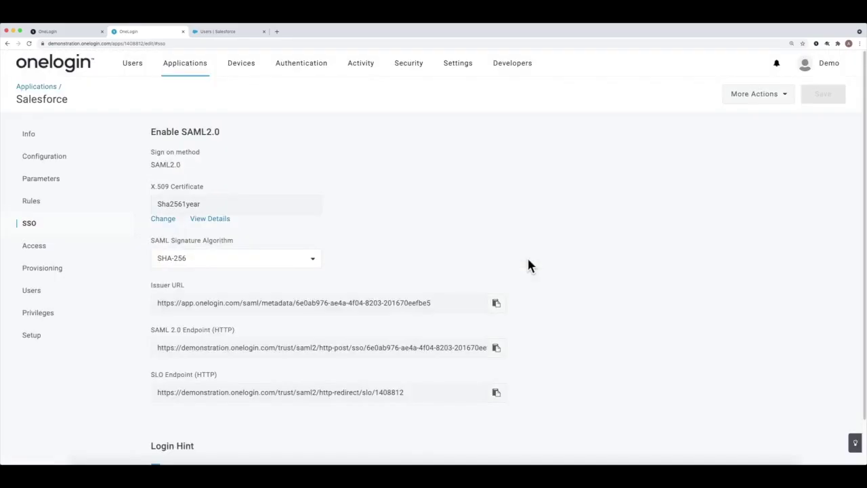
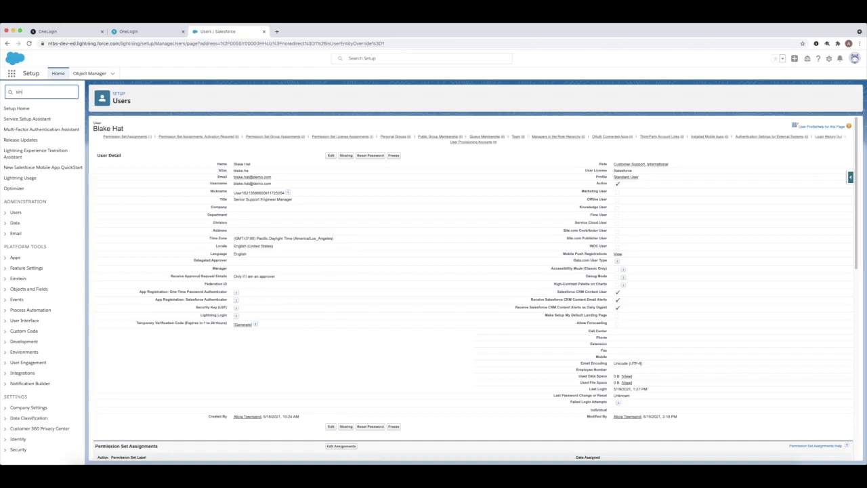
- In Salesforce Setup, find Single Sign-On Settings by searching "singl" and open the OneLogin SAML configuration for editing
{"action": "type", "text": "gl"}
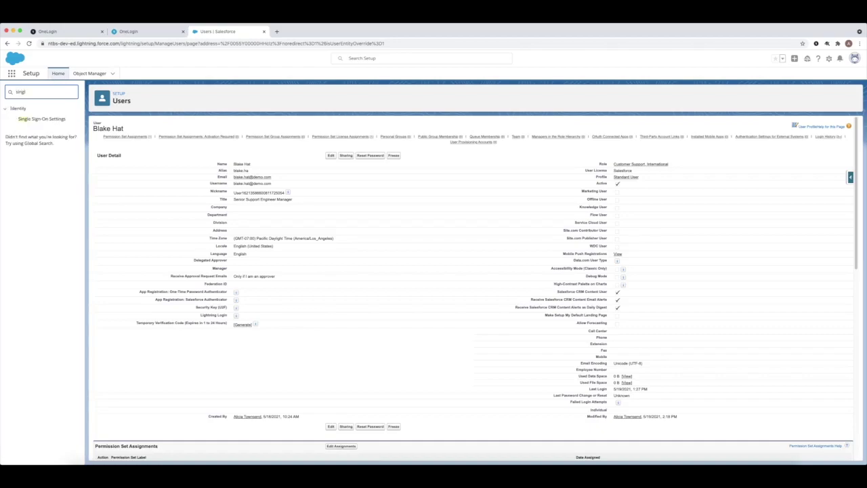
{"action": "left_click", "coordinate": [37, 119]}
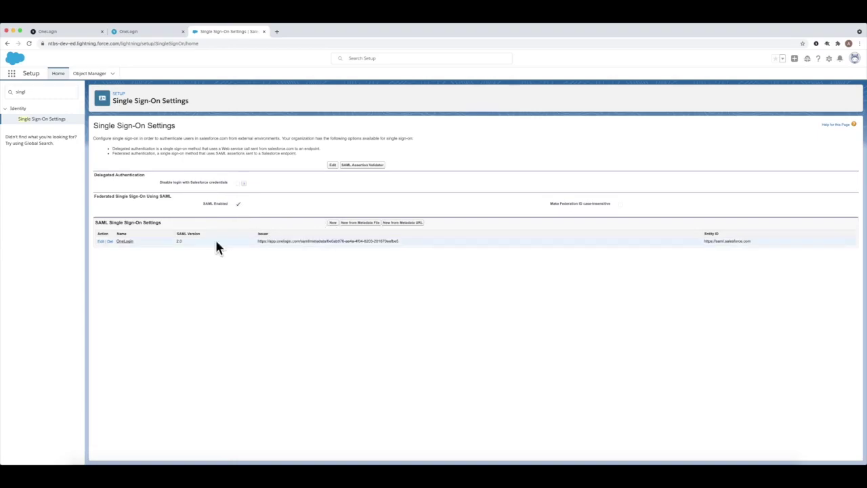
{"action": "left_click", "coordinate": [101, 241]}
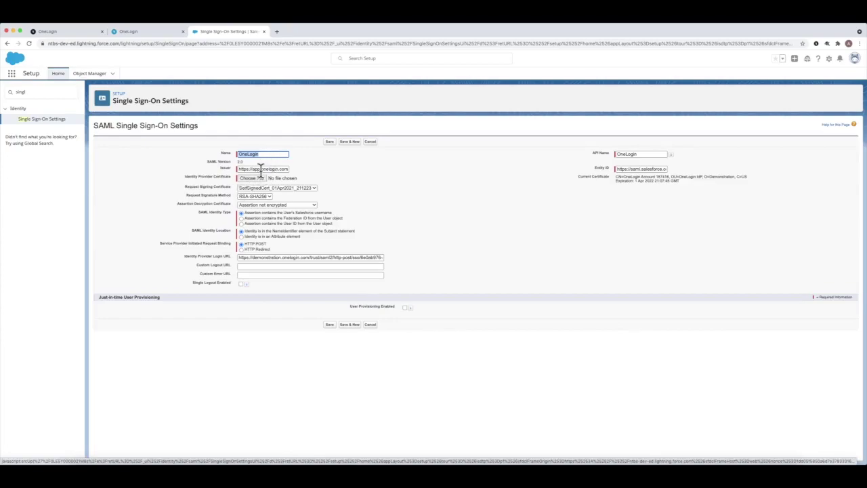
- Compare the Issuer in the Salesforce SAML settings with the Issuer URL on OneLogin's SSO page
{"action": "left_click_drag", "start_coordinate": [263, 170], "coordinate": [297, 166]}
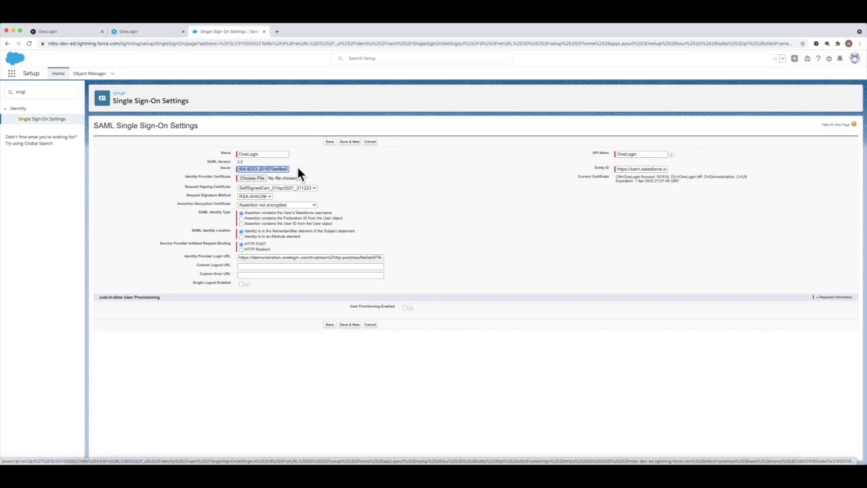
{"action": "left_click", "coordinate": [143, 31]}
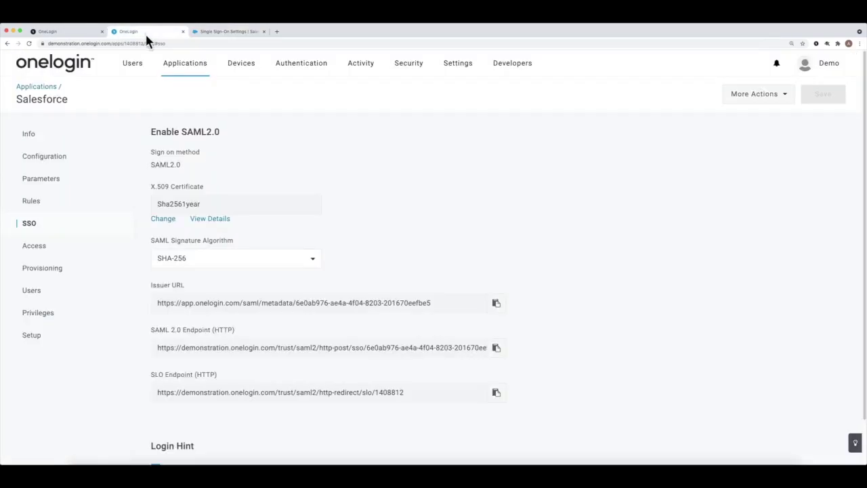
{"action": "left_click_drag", "start_coordinate": [157, 303], "coordinate": [433, 301]}
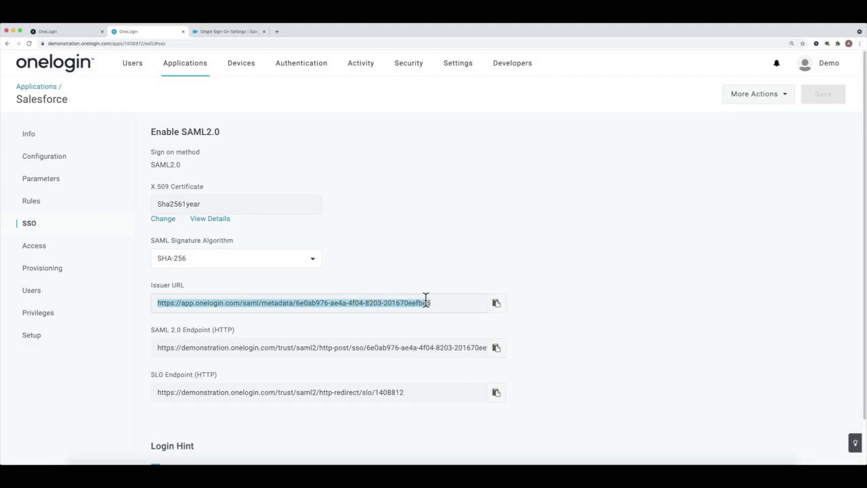
{"action": "left_click", "coordinate": [213, 30]}
{"action": "left_click", "coordinate": [252, 189]}
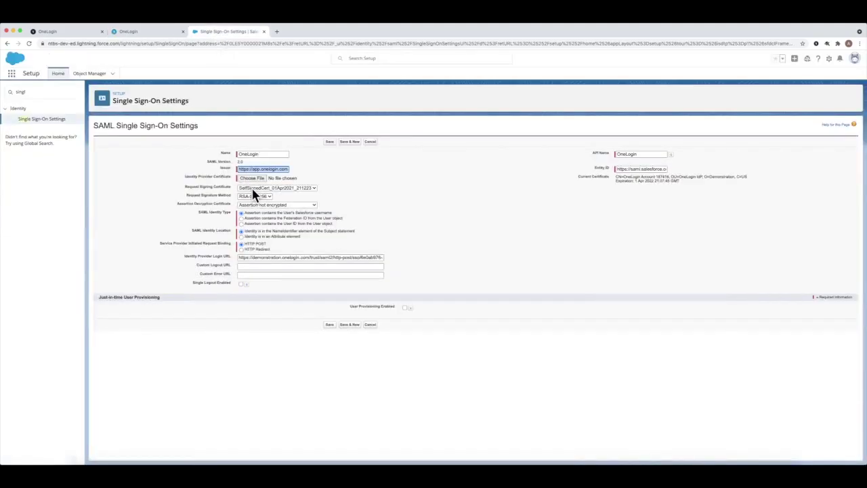
{"action": "left_click", "coordinate": [251, 169]}
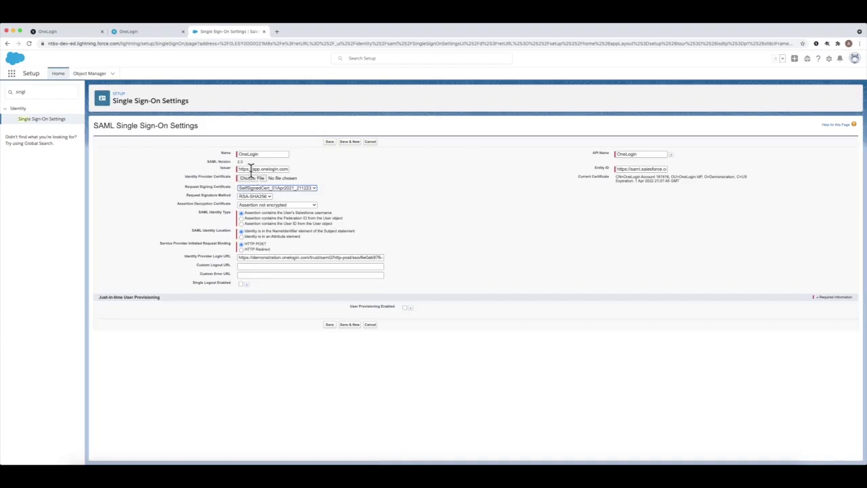
- Locate the Identity Provider Certificate field in Salesforce, then switch to OneLogin and open the Salesforce app's X.509 certificate details
{"action": "left_click_drag", "start_coordinate": [186, 175], "coordinate": [229, 176]}
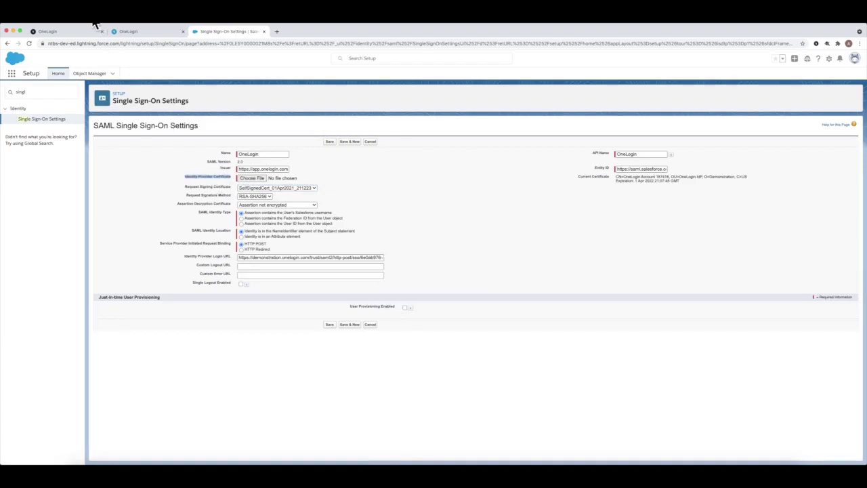
{"action": "left_click", "coordinate": [130, 32]}
{"action": "mouse_move", "coordinate": [170, 93]}
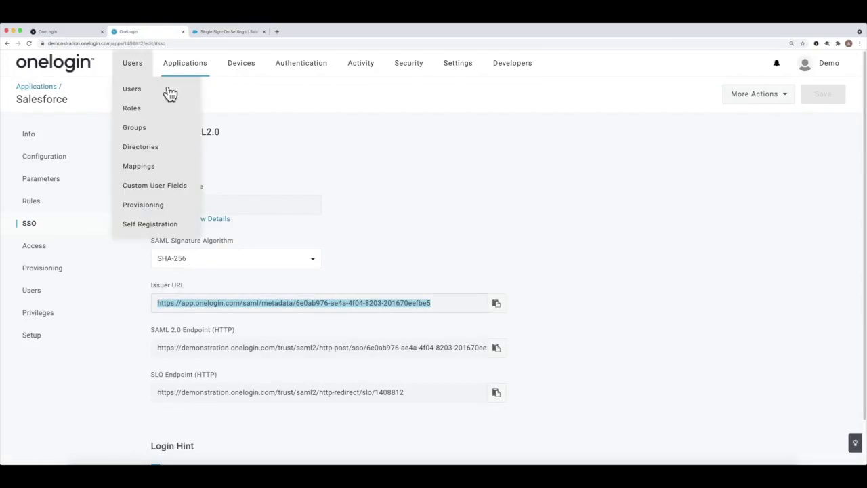
{"action": "left_click", "coordinate": [208, 221]}
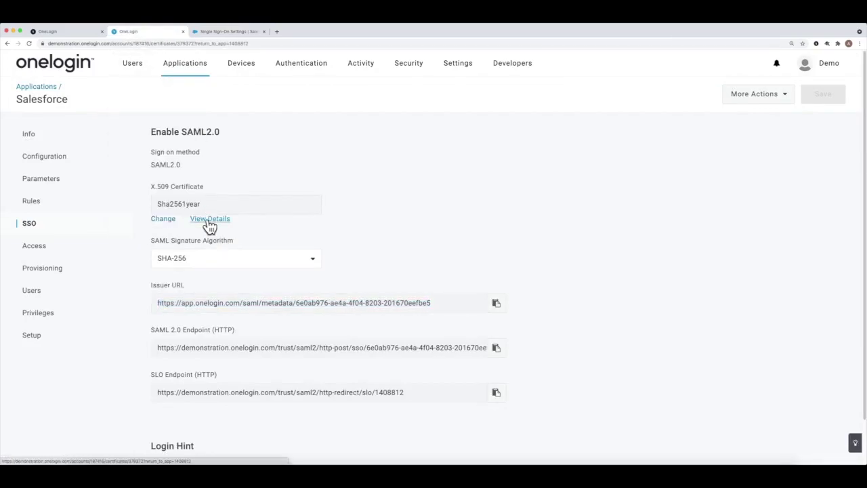
- Locate the X.509 PEM download on OneLogin's certificate page, then open Salesforce's Identity Provider Certificate file chooser and dismiss it without selecting a file
{"action": "scroll", "coordinate": [504, 328], "scroll_direction": "down", "scroll_amount": 3}
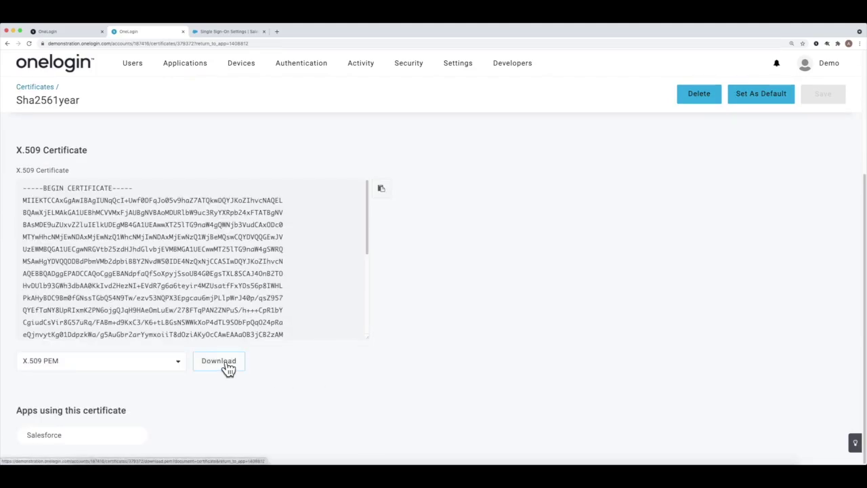
{"action": "left_click", "coordinate": [234, 31]}
{"action": "left_click", "coordinate": [248, 179]}
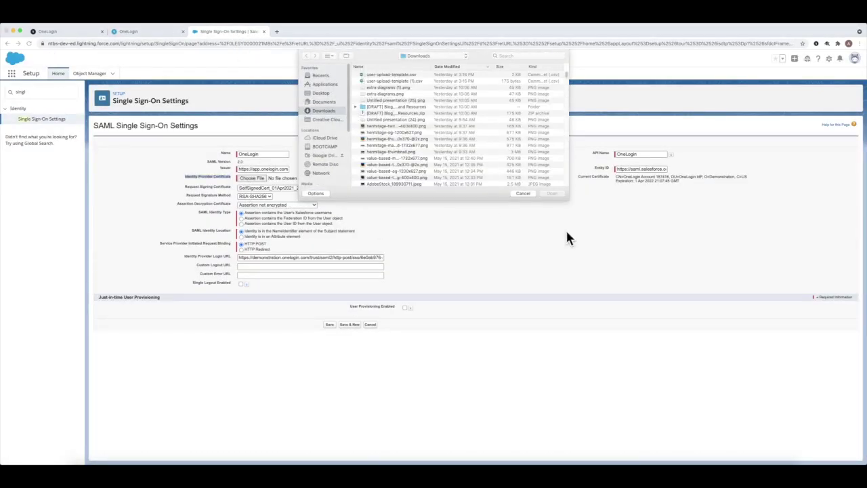
{"action": "left_click", "coordinate": [520, 193]}
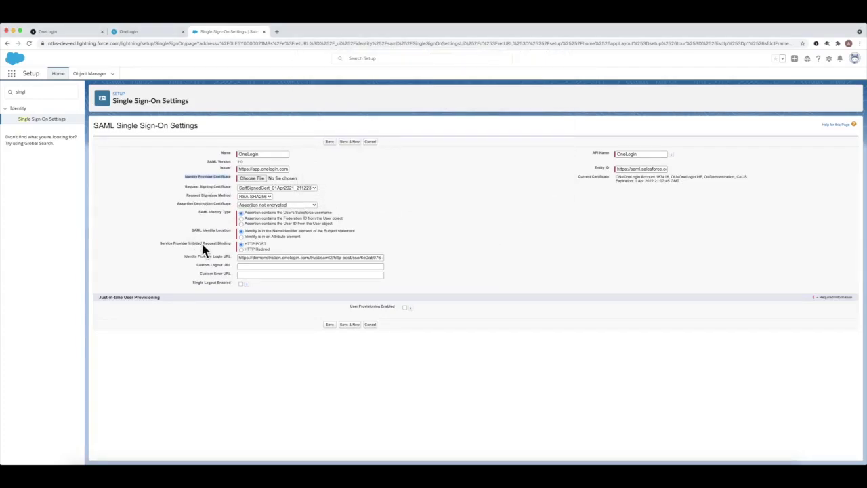
- Examine the API Name, Entity ID and full Identity Provider Login URL in the Salesforce SAML settings
{"action": "triple_click", "coordinate": [623, 171]}
{"action": "left_click", "coordinate": [617, 154]}
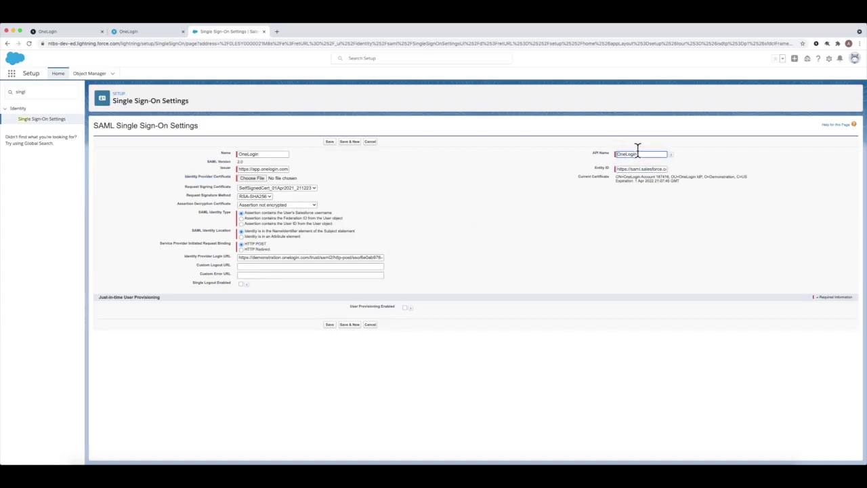
{"action": "left_click_drag", "start_coordinate": [618, 170], "coordinate": [666, 170]}
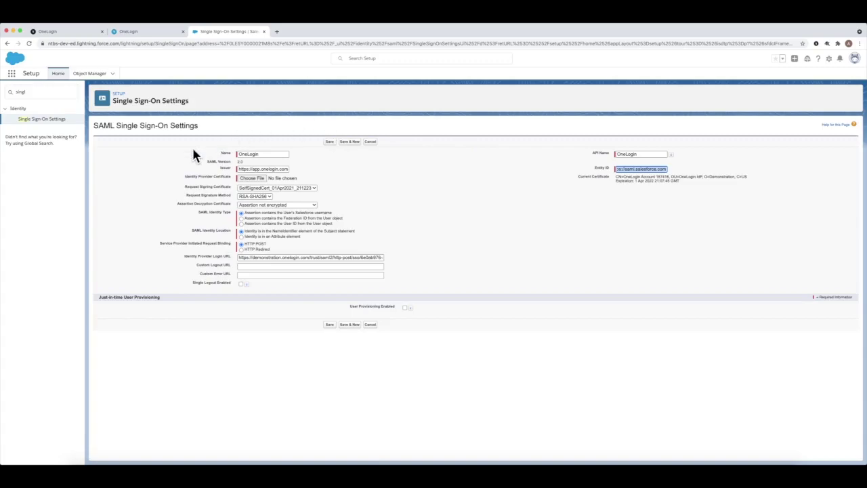
{"action": "double_click", "coordinate": [259, 257]}
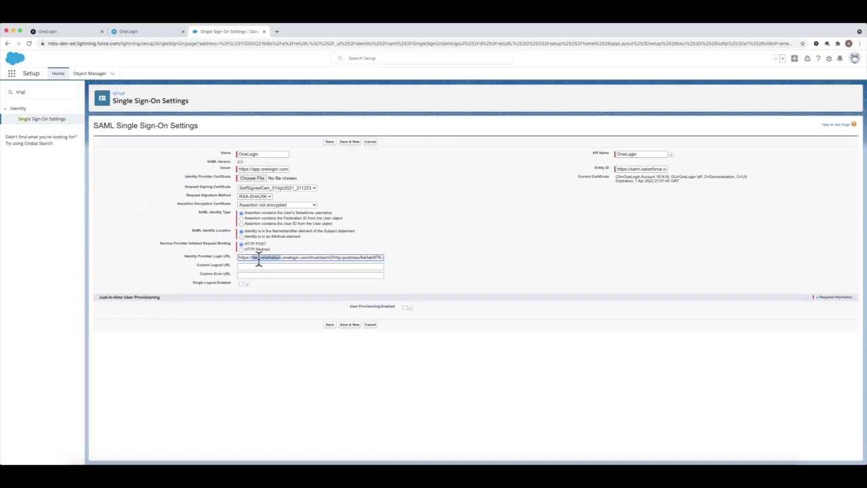
{"action": "left_click", "coordinate": [220, 266]}
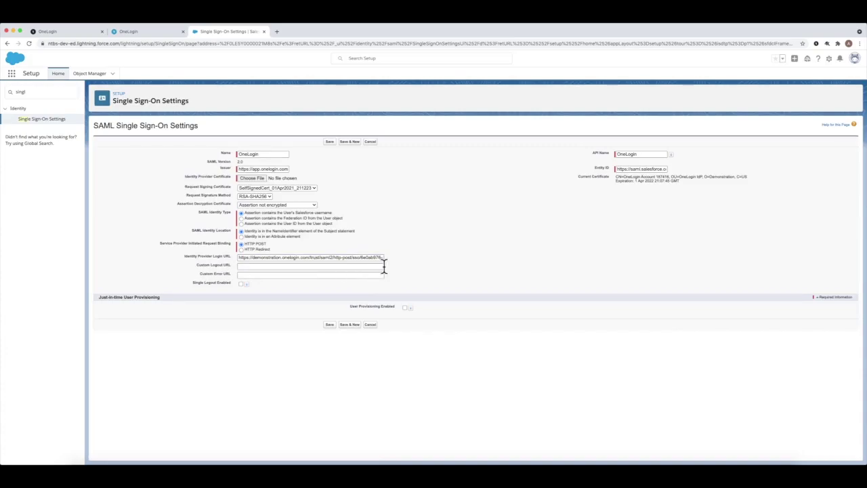
{"action": "left_click_drag", "start_coordinate": [235, 264], "coordinate": [387, 260]}
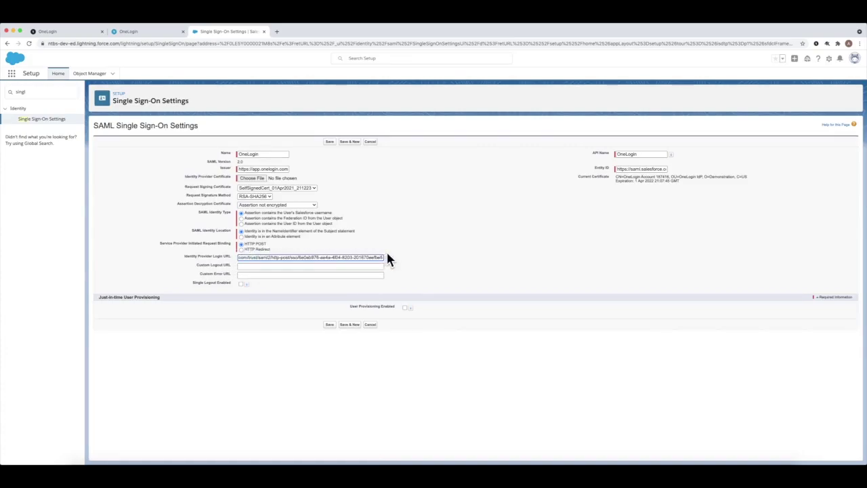
- Switch to OneLogin and reopen the Salesforce application's SSO settings from the applications list
{"action": "left_click", "coordinate": [158, 32]}
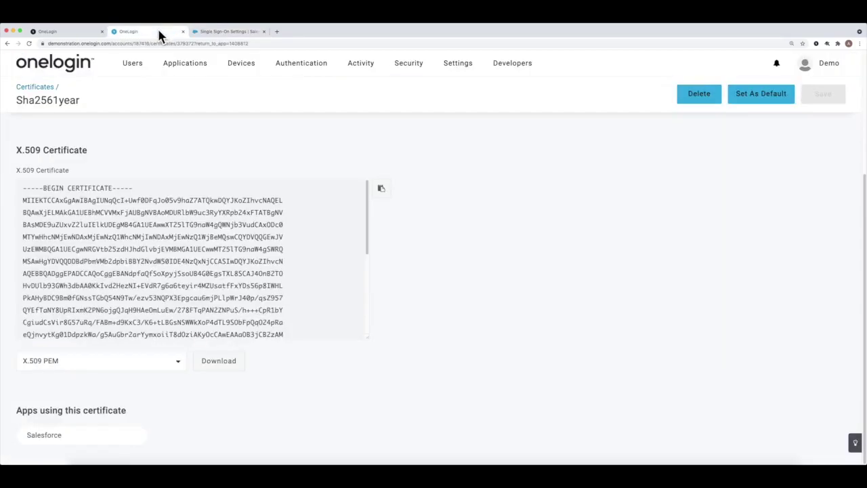
{"action": "left_click", "coordinate": [7, 43]}
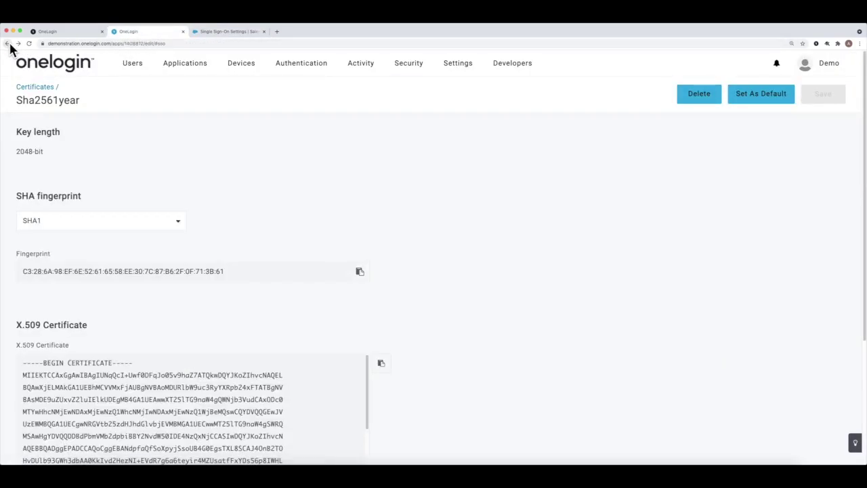
{"action": "mouse_move", "coordinate": [171, 70]}
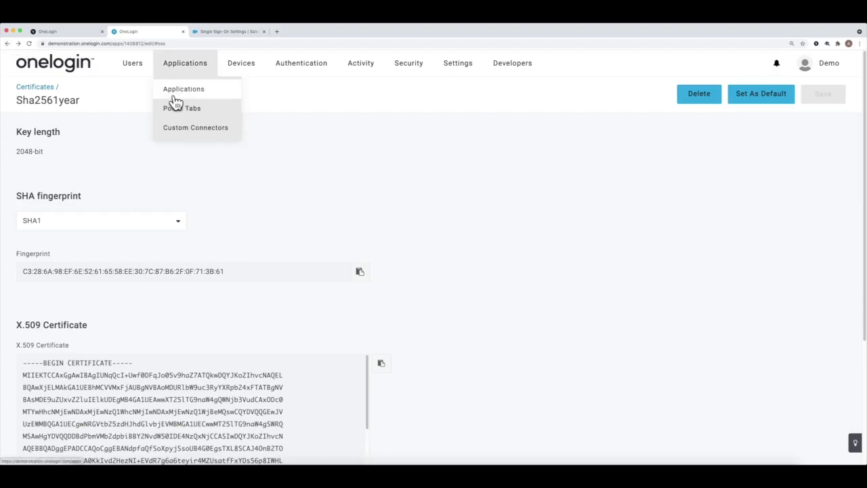
{"action": "left_click", "coordinate": [174, 97]}
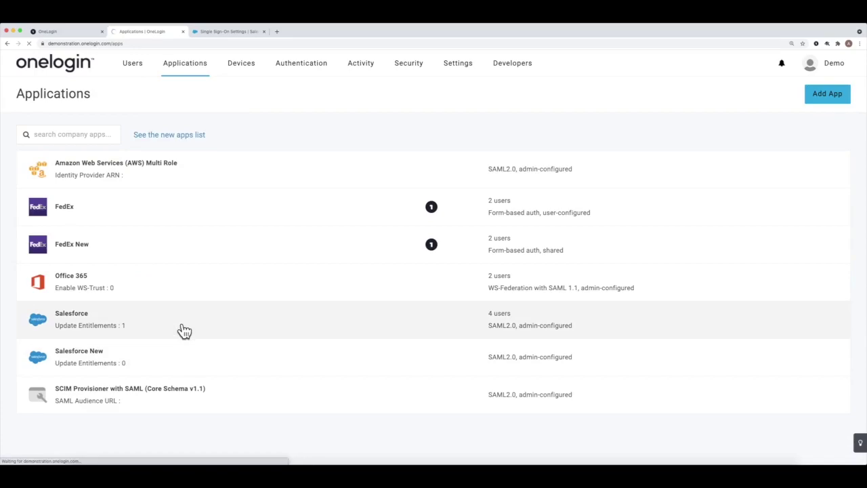
{"action": "left_click", "coordinate": [185, 331]}
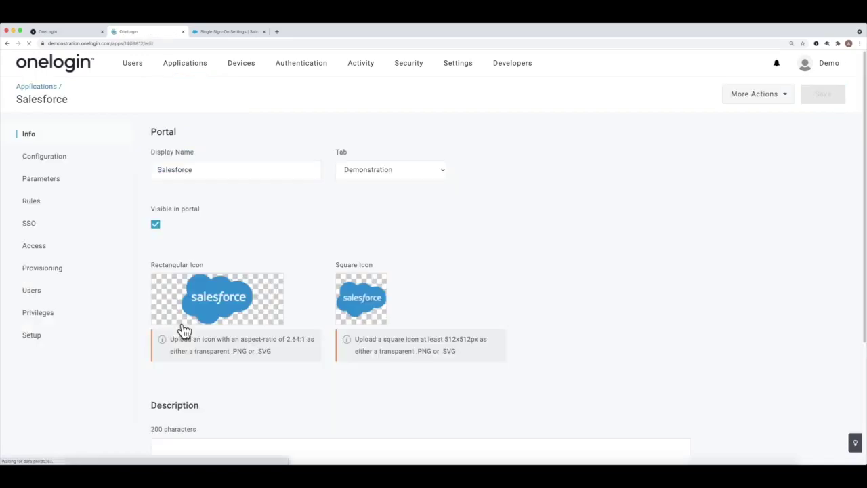
{"action": "left_click", "coordinate": [46, 224]}
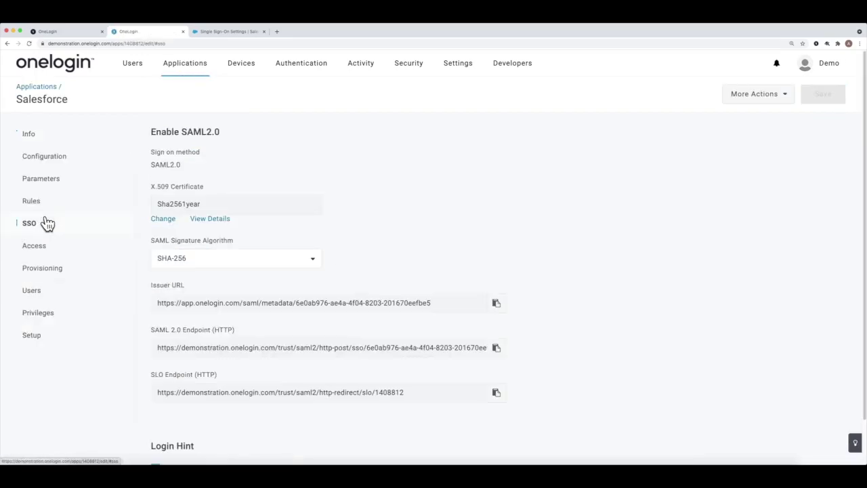
- Copy OneLogin's SAML 2.0 Endpoint (HTTP) and compare it with the Identity Provider Login URL in Salesforce
{"action": "triple_click", "coordinate": [158, 346]}
{"action": "left_click", "coordinate": [496, 349]}
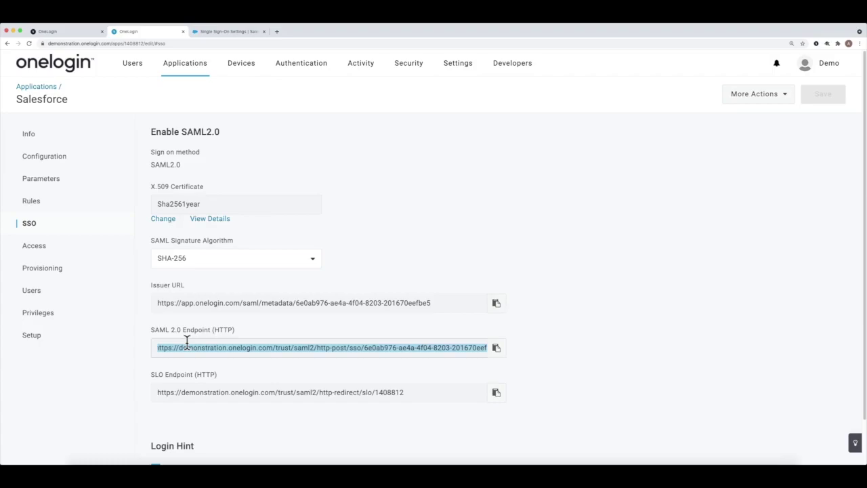
{"action": "left_click", "coordinate": [233, 31]}
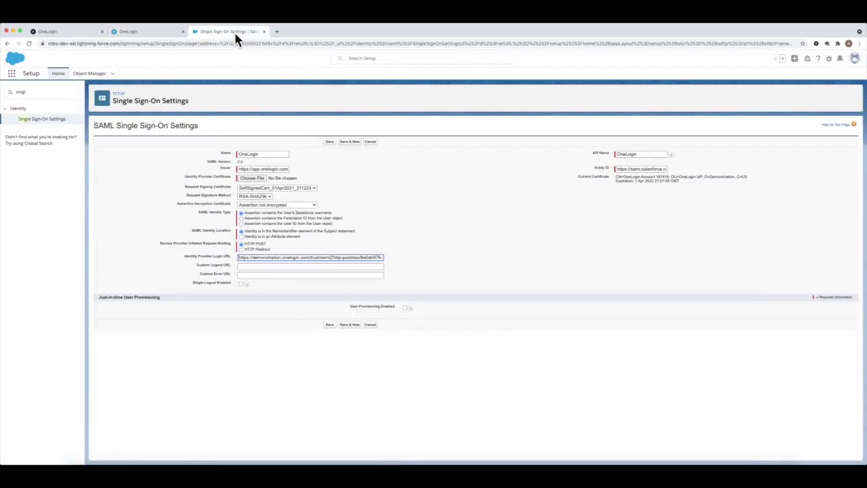
{"action": "triple_click", "coordinate": [241, 257]}
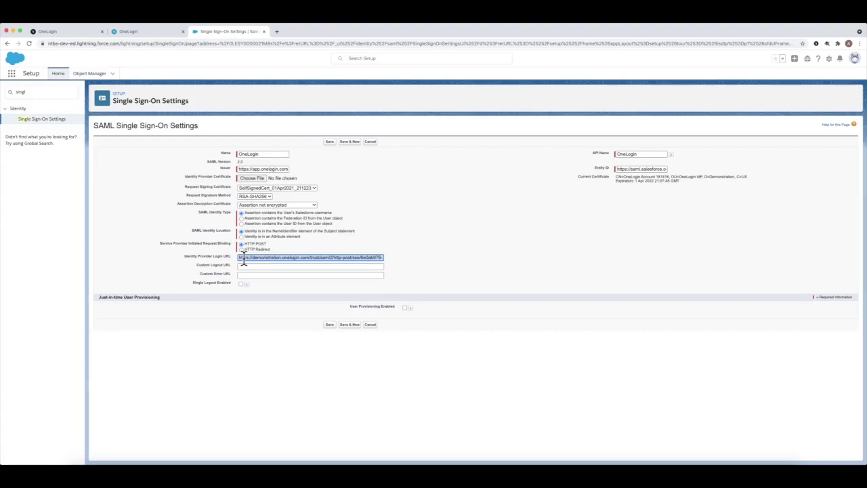
- Locate Salesforce's Custom Logout URL field and select its matching SLO Endpoint (HTTP) value in OneLogin, then return to Salesforce
{"action": "left_click", "coordinate": [248, 267]}
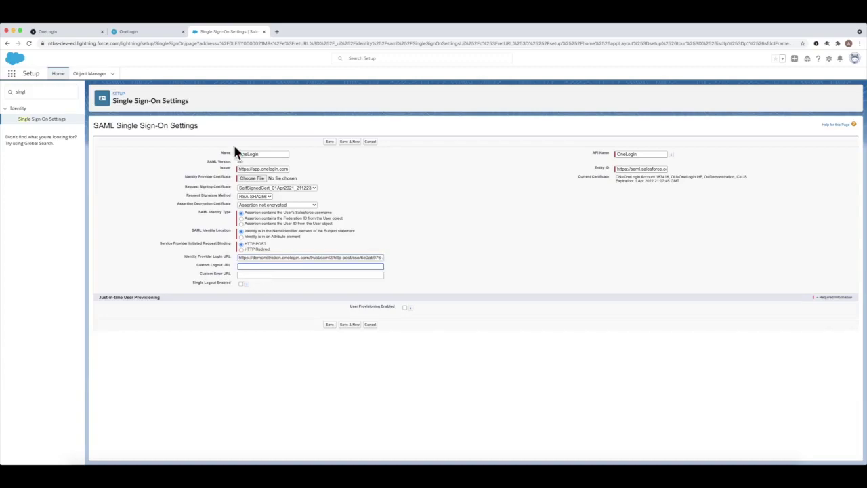
{"action": "left_click", "coordinate": [145, 31]}
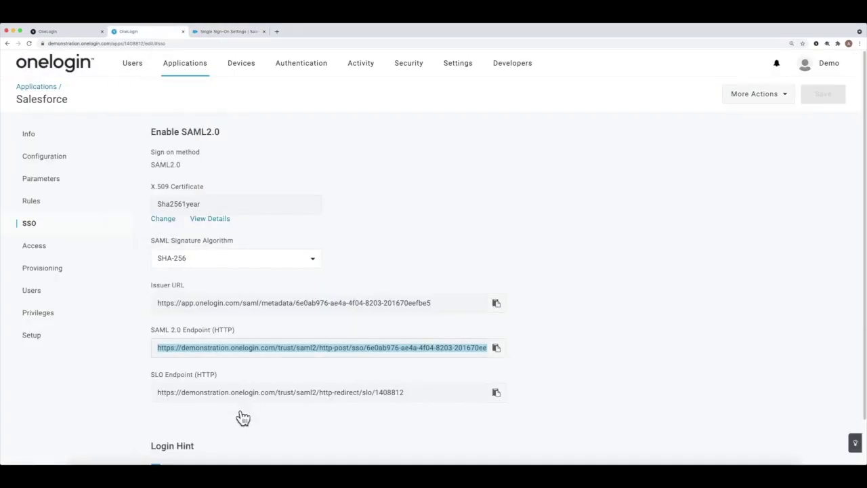
{"action": "double_click", "coordinate": [223, 391]}
{"action": "triple_click", "coordinate": [223, 391]}
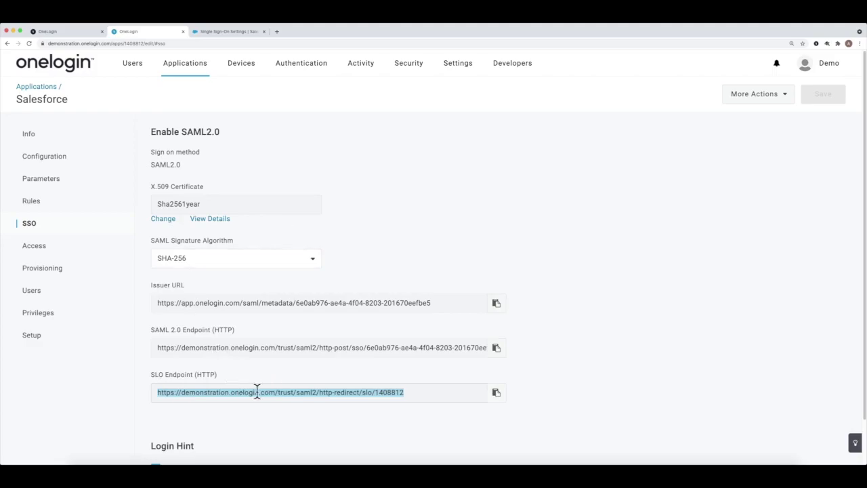
{"action": "left_click", "coordinate": [231, 31]}
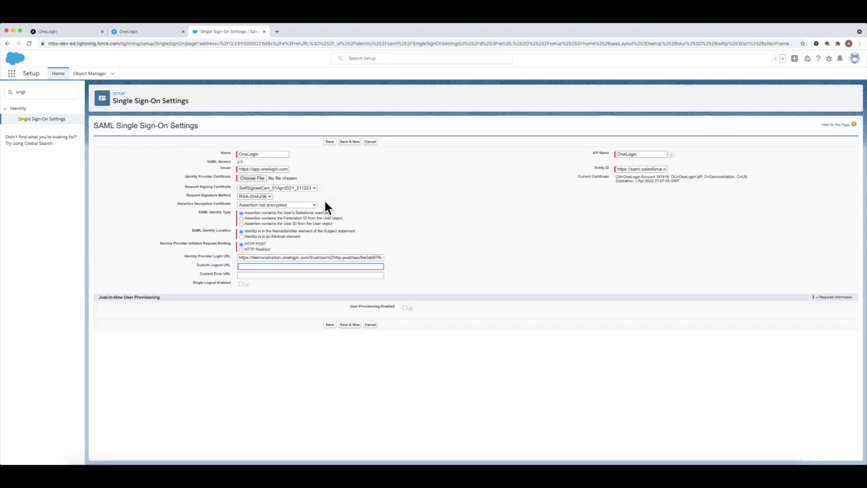
- Review the Identity Provider Login URL in Salesforce, then switch to OneLogin and highlight the Issuer URL
{"action": "triple_click", "coordinate": [309, 257]}
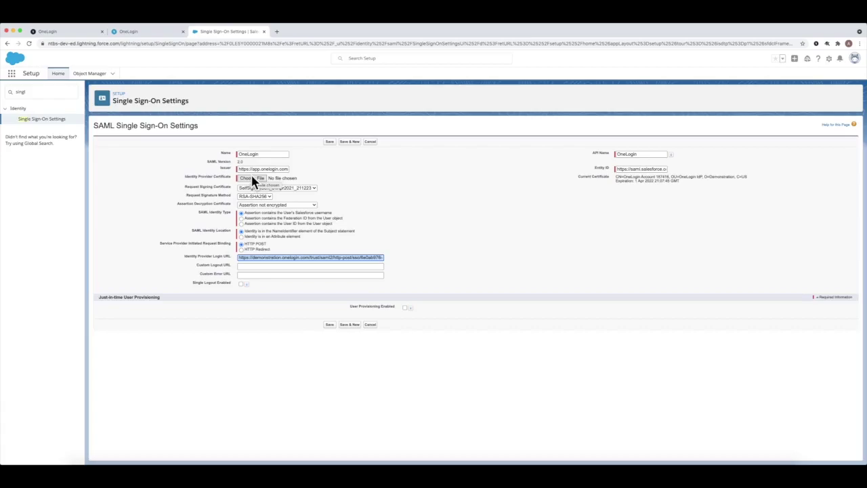
{"action": "left_click", "coordinate": [128, 32]}
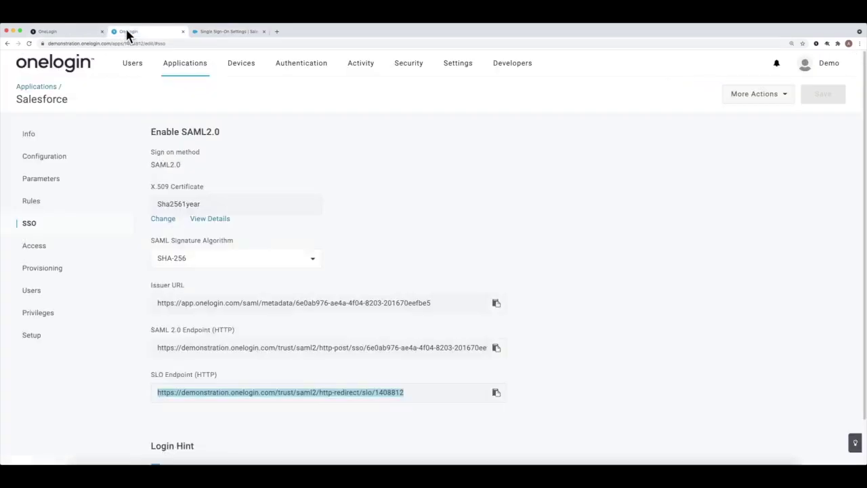
{"action": "double_click", "coordinate": [230, 303]}
{"action": "triple_click", "coordinate": [230, 303]}
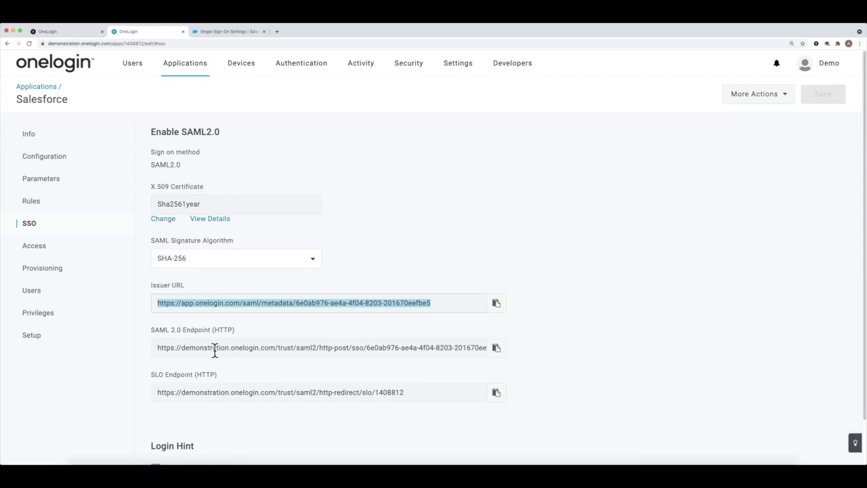
- Open the Sha2561year certificate details in OneLogin, select the entire X.509 certificate text, and return to Salesforce's SAML settings
{"action": "left_click", "coordinate": [209, 220]}
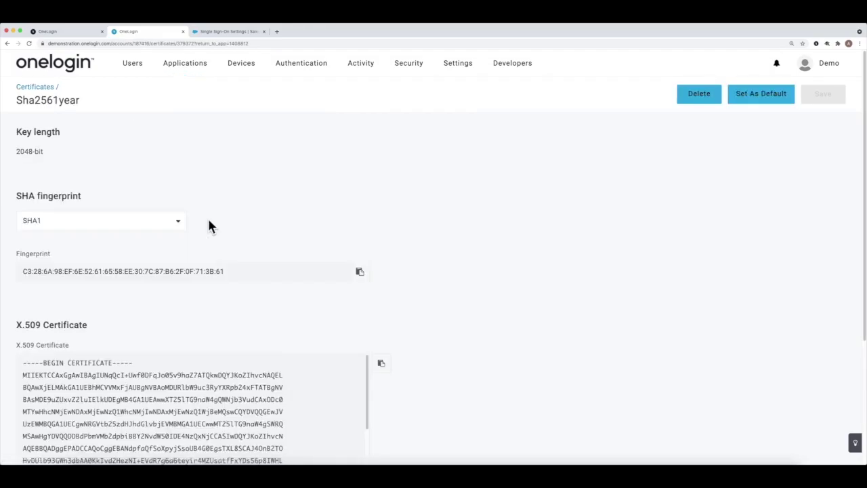
{"action": "left_click_drag", "start_coordinate": [22, 362], "coordinate": [208, 326]}
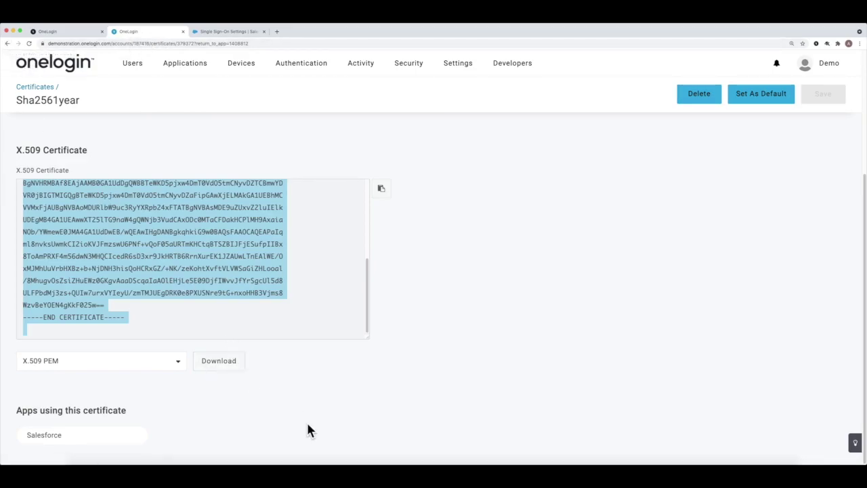
{"action": "left_click", "coordinate": [217, 31]}
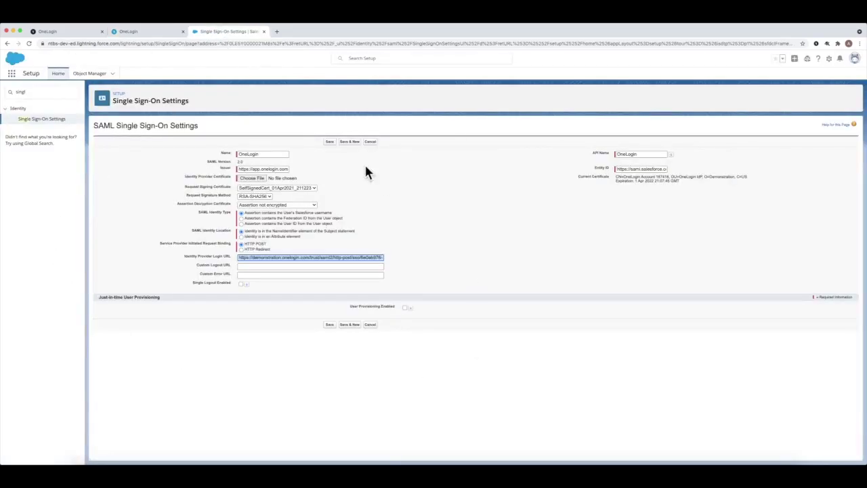